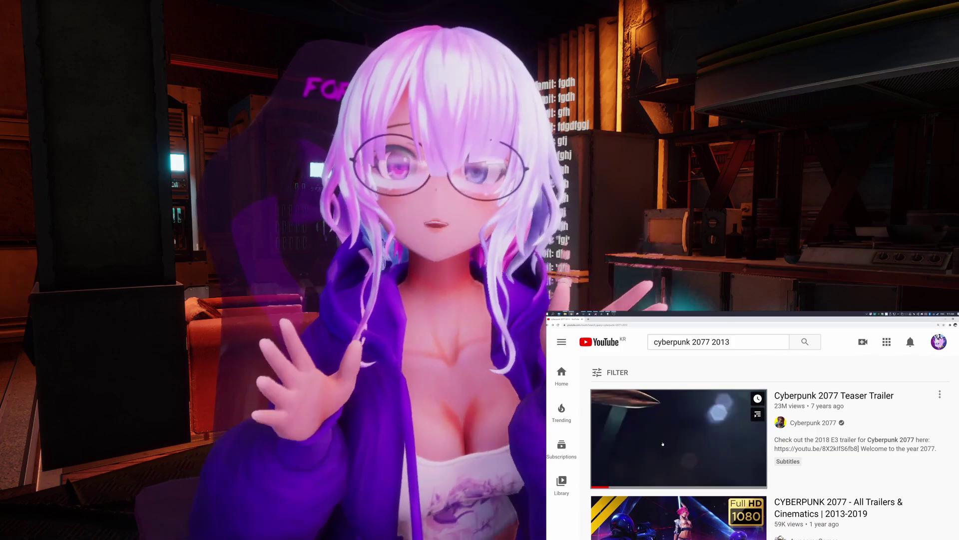
# - Open the Cyberpunk 2077 Teaser Trailer, view its age verification form, and return to the video page
pyautogui.click(663, 444)
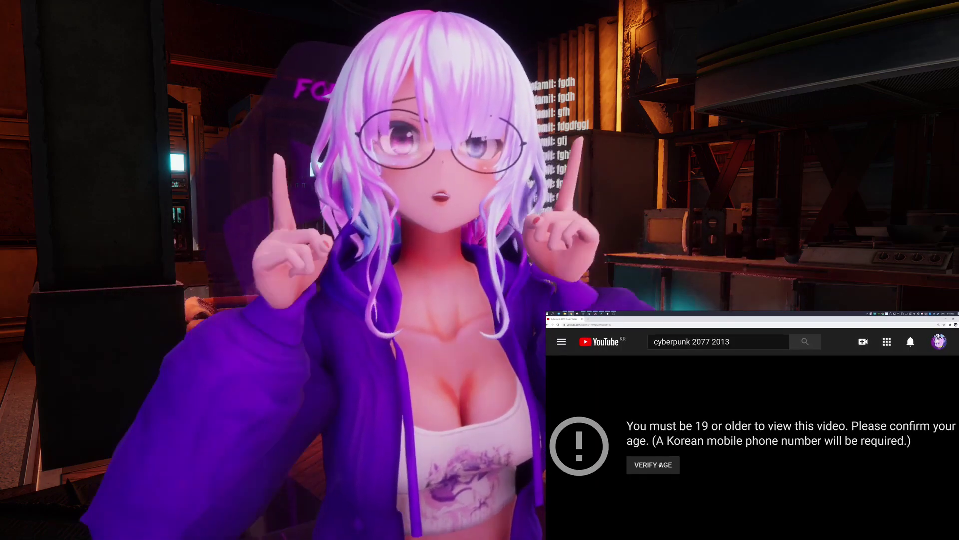
pyautogui.click(660, 465)
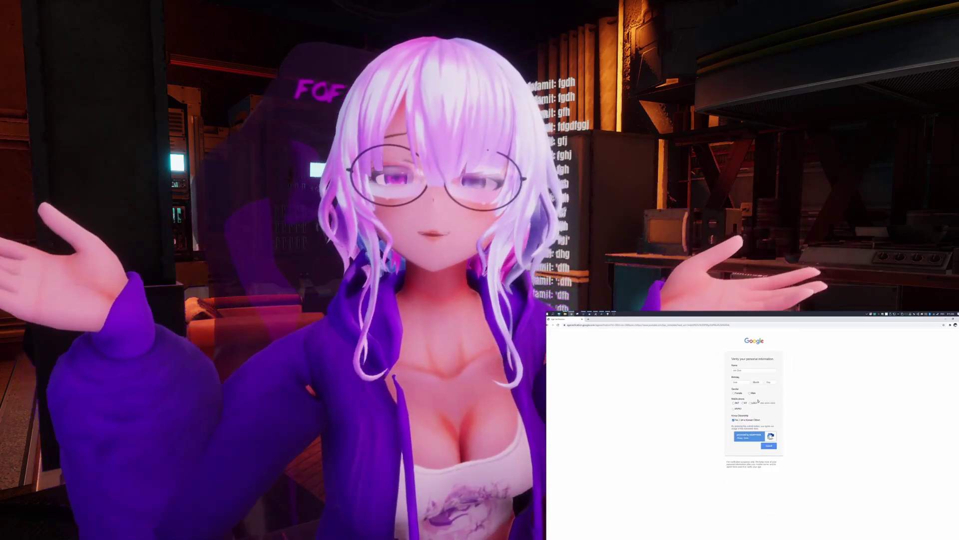
pyautogui.click(548, 325)
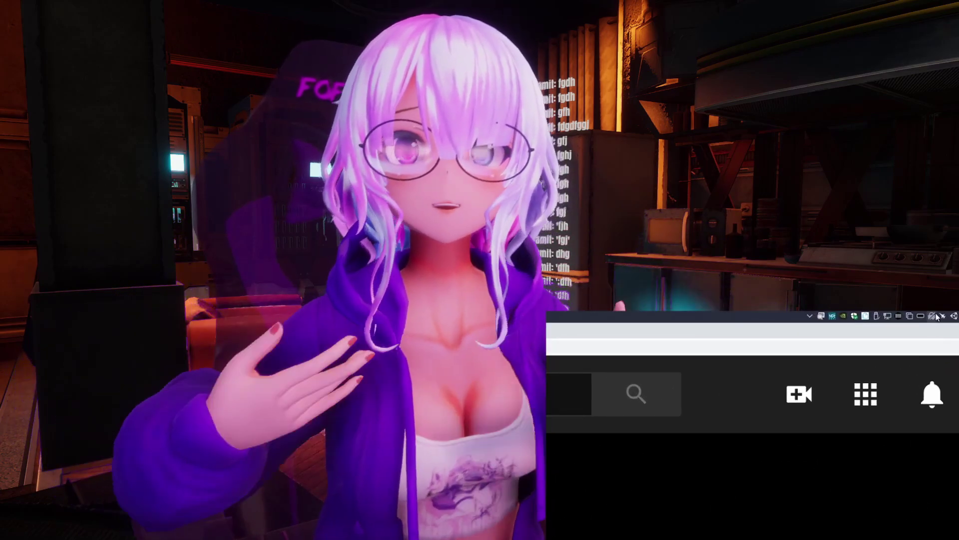
# - Connect the VPN to a server in Japan and reload the age-restricted video page
pyautogui.rightClick(938, 317)
pyautogui.click(849, 313)
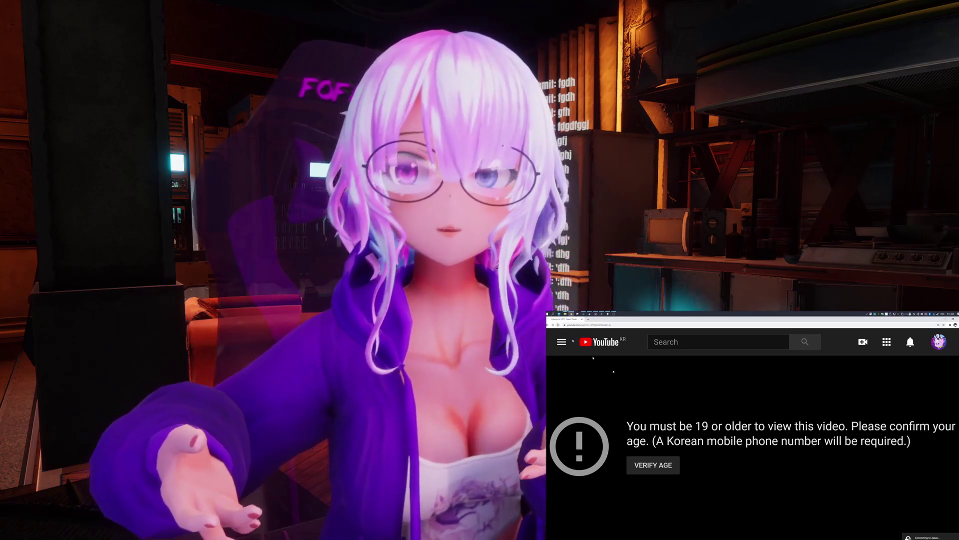
pyautogui.press('F5')
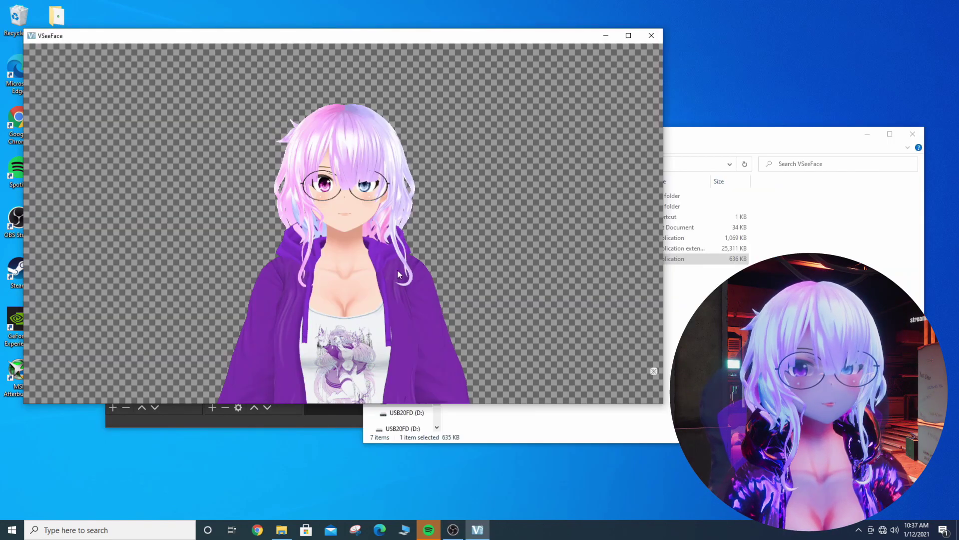
# - Switch to OBS and enlarge the VSeeFace capture to fill the whole canvas
pyautogui.click(275, 422)
pyautogui.click(419, 214)
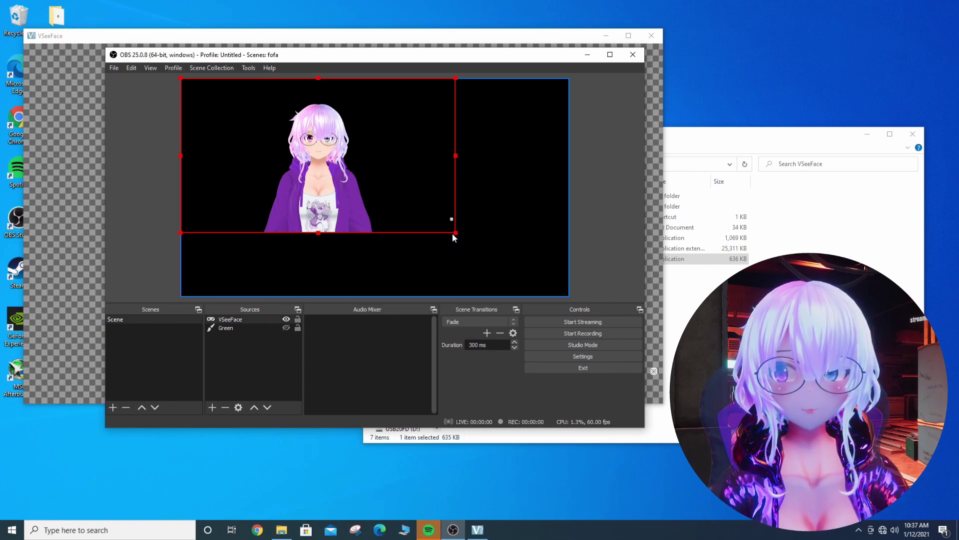
pyautogui.moveTo(455, 234); pyautogui.dragTo(543, 298)
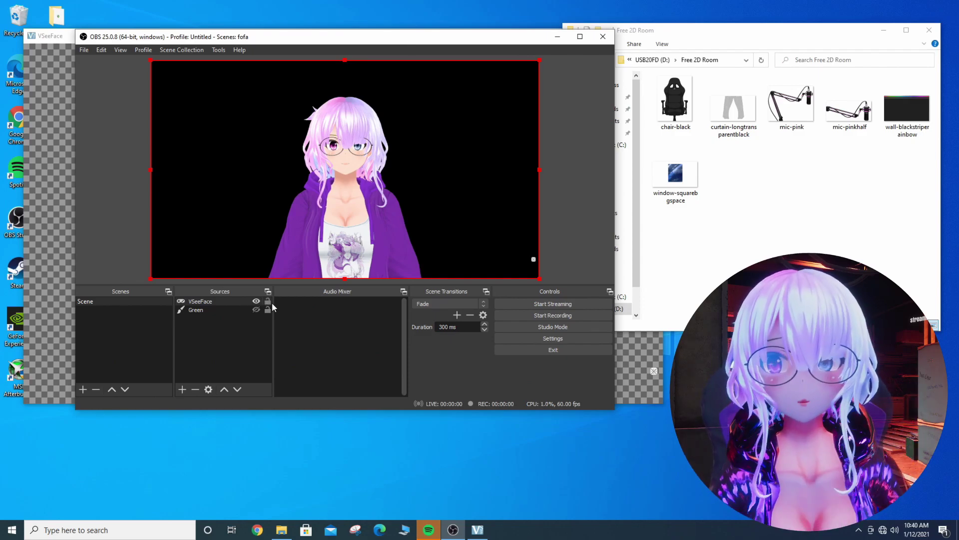
# - Create a new image source named "background" in the scene
pyautogui.click(187, 389)
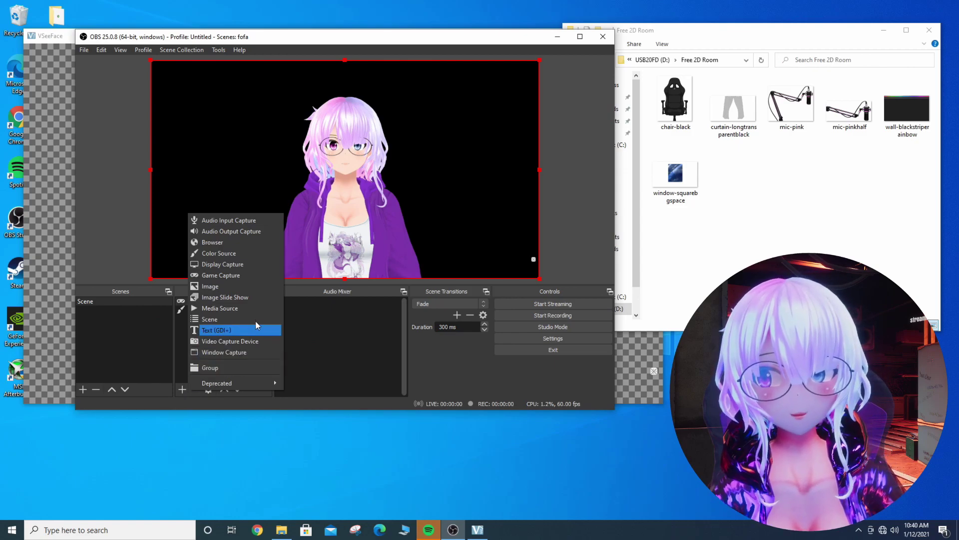
pyautogui.click(248, 286)
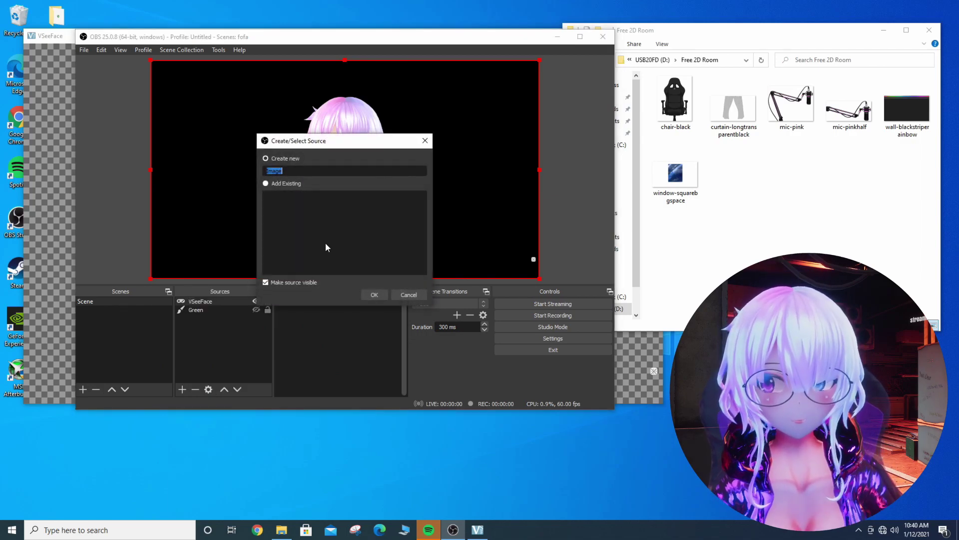
pyautogui.write('bac')
pyautogui.press('BackSpace')
pyautogui.press('BackSpace')
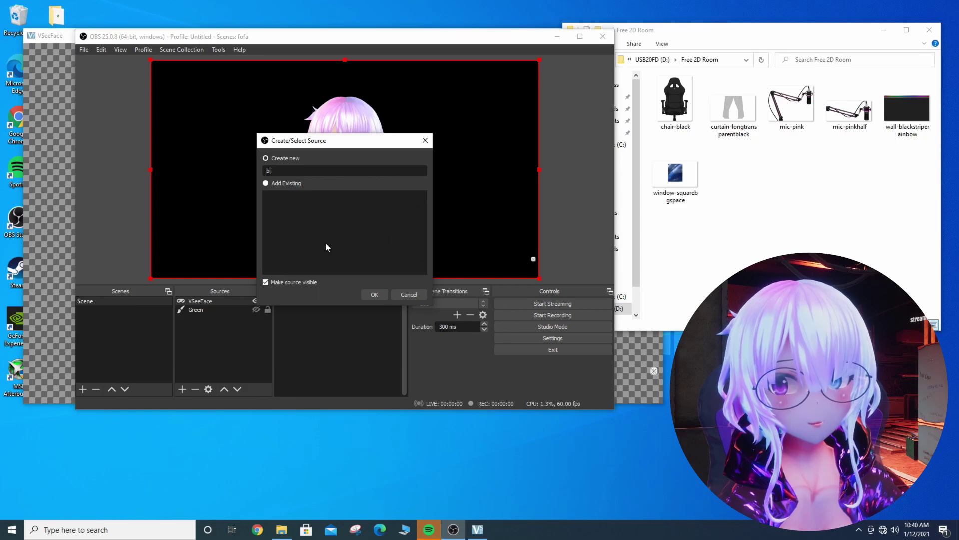
pyautogui.write('ackgro')
pyautogui.press('BackSpace')
pyautogui.press('BackSpace')
pyautogui.write('round')
pyautogui.press('Return')
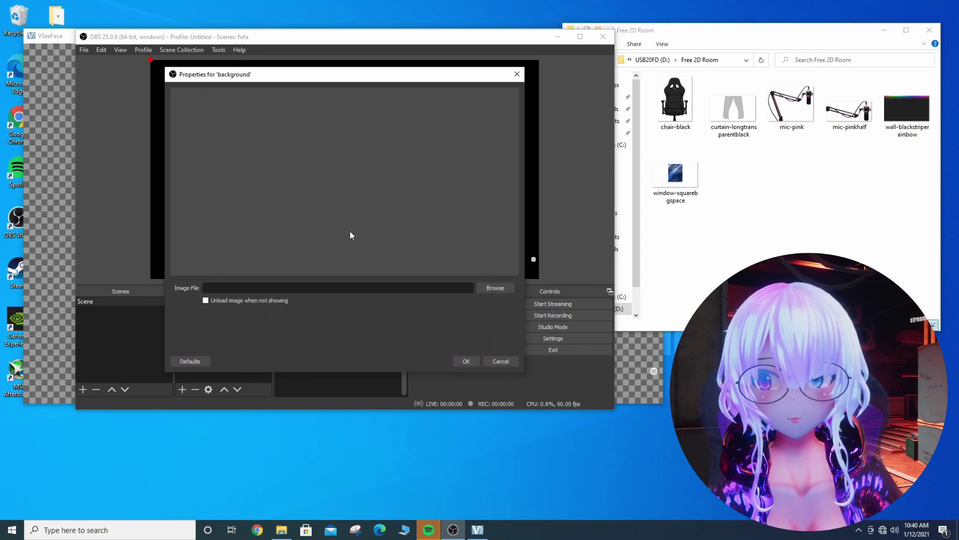
# - Load wall-blackstriperainbow.png into the background source and place that source below VSeeFace in the layer order
pyautogui.click(495, 288)
pyautogui.doubleClick(299, 241)
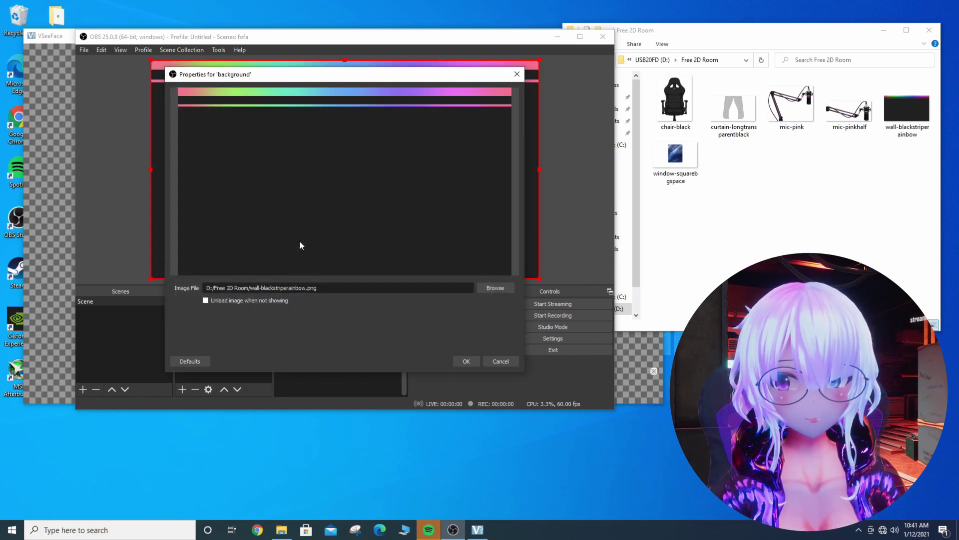
pyautogui.click(466, 361)
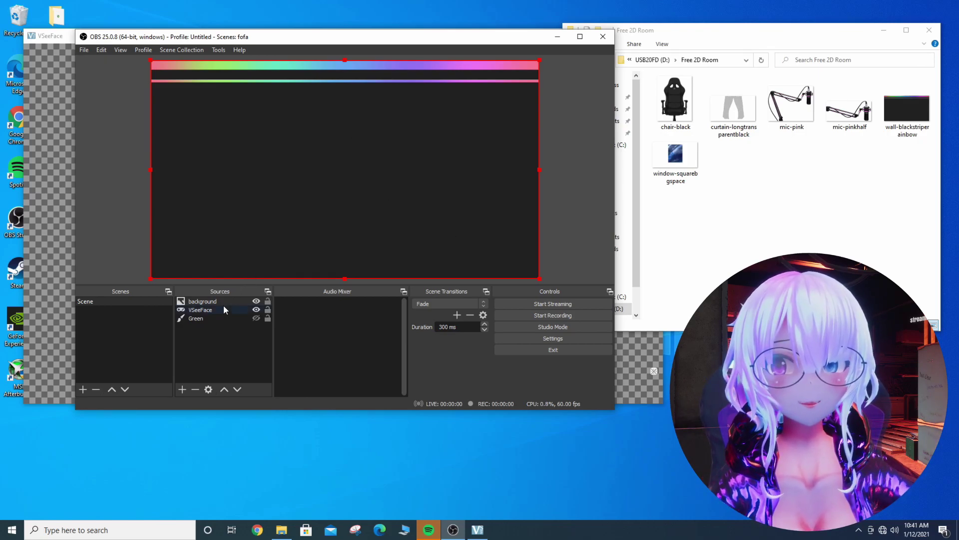
pyautogui.moveTo(223, 302); pyautogui.dragTo(219, 314)
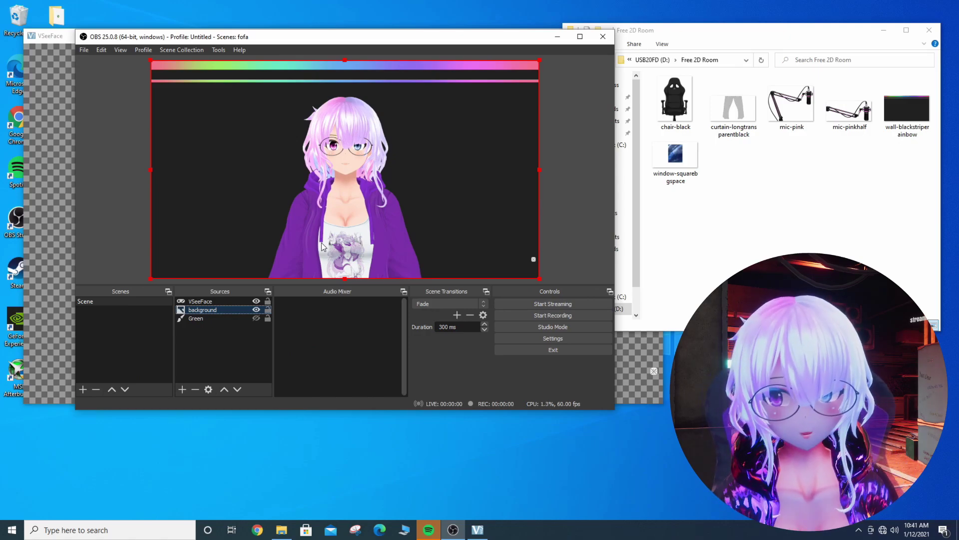
# - Add an image source named "gaming chair" using chair-black.png and place it below VSeeFace in the layer order
pyautogui.click(232, 284)
pyautogui.write('gaming chai')
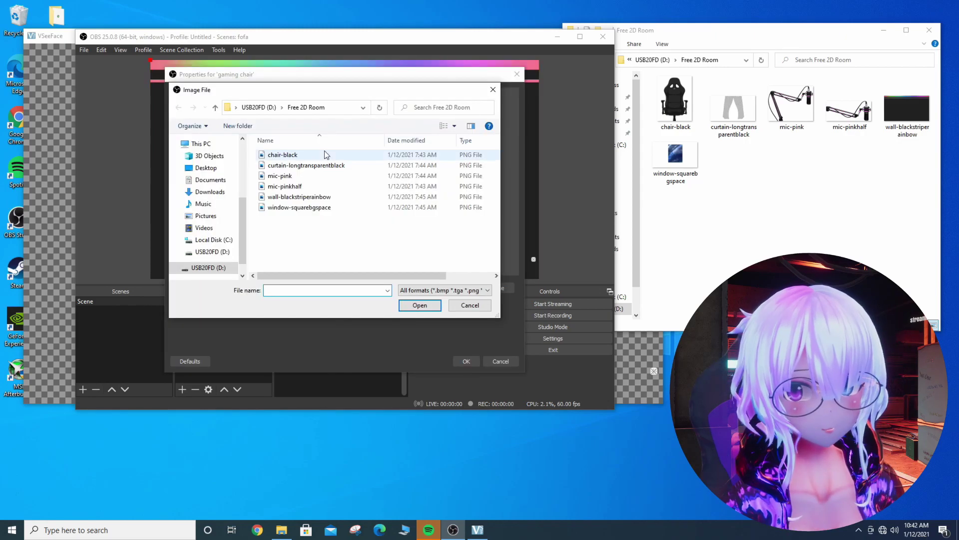
pyautogui.doubleClick(325, 152)
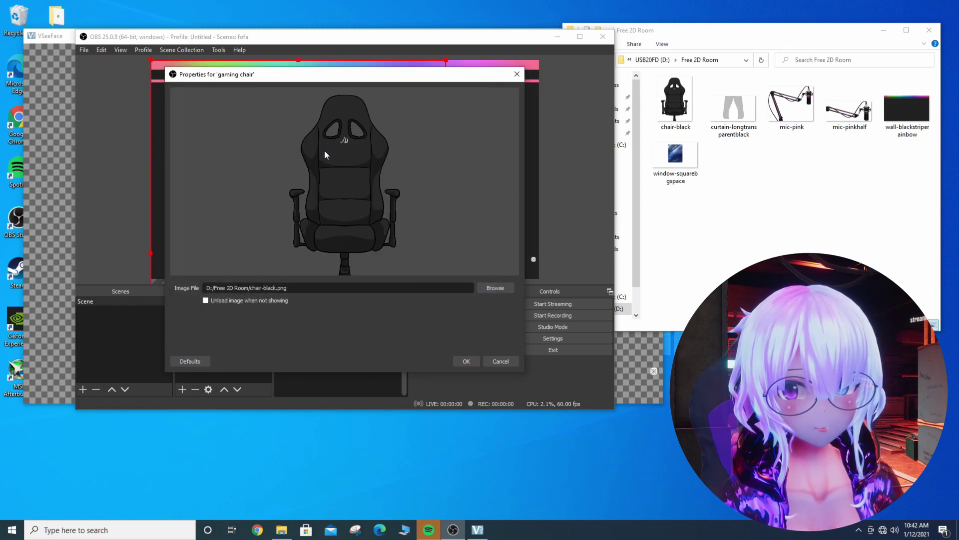
pyautogui.click(466, 361)
pyautogui.moveTo(220, 298); pyautogui.dragTo(222, 315)
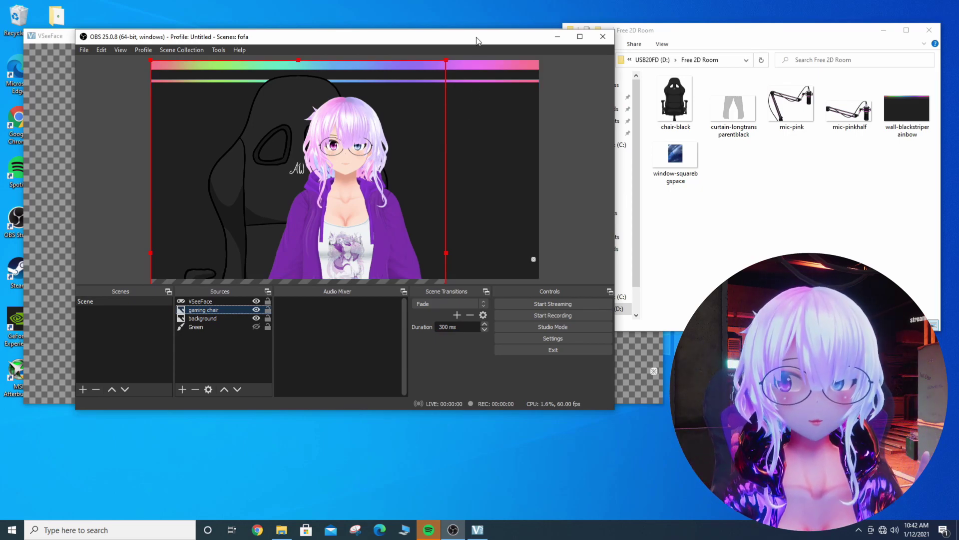
# - Scale down the gaming chair and position it against the canvas's right edge, beside the avatar
pyautogui.click(445, 61)
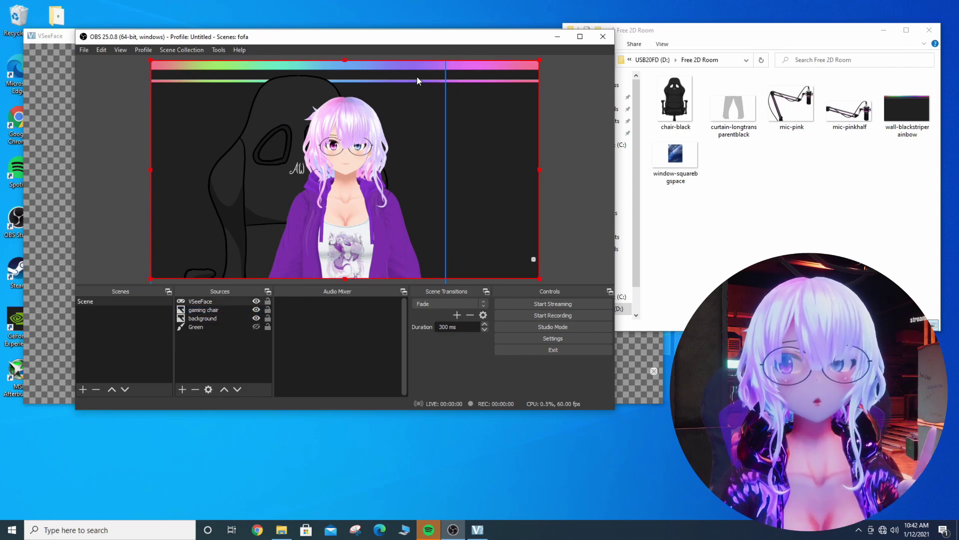
pyautogui.click(207, 311)
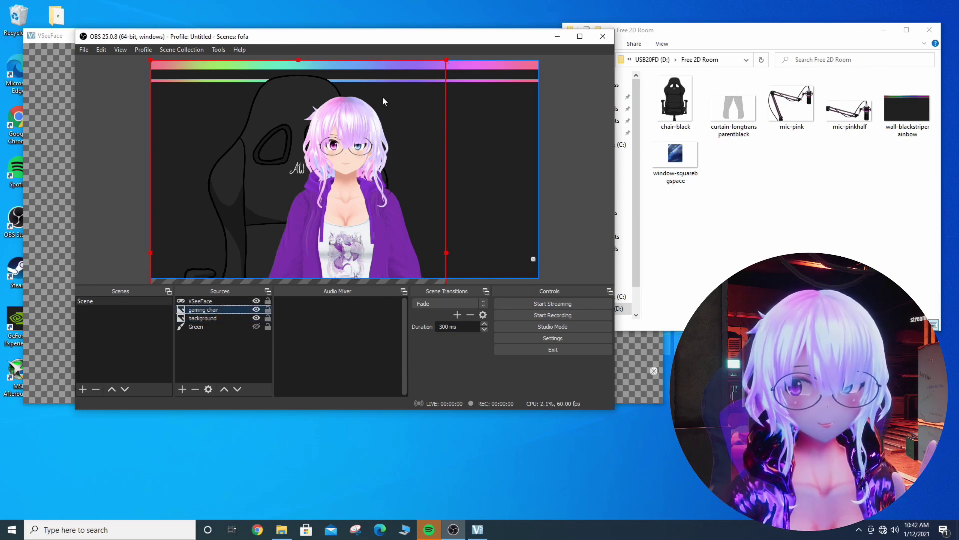
pyautogui.moveTo(149, 60); pyautogui.dragTo(338, 87)
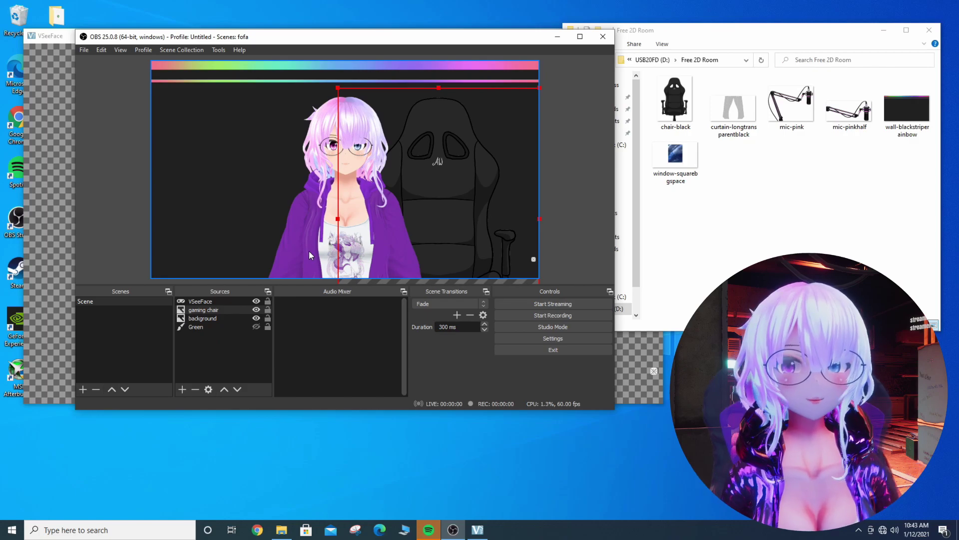
# - Add a Color Correction filter with its default name to the gaming chair source
pyautogui.rightClick(212, 310)
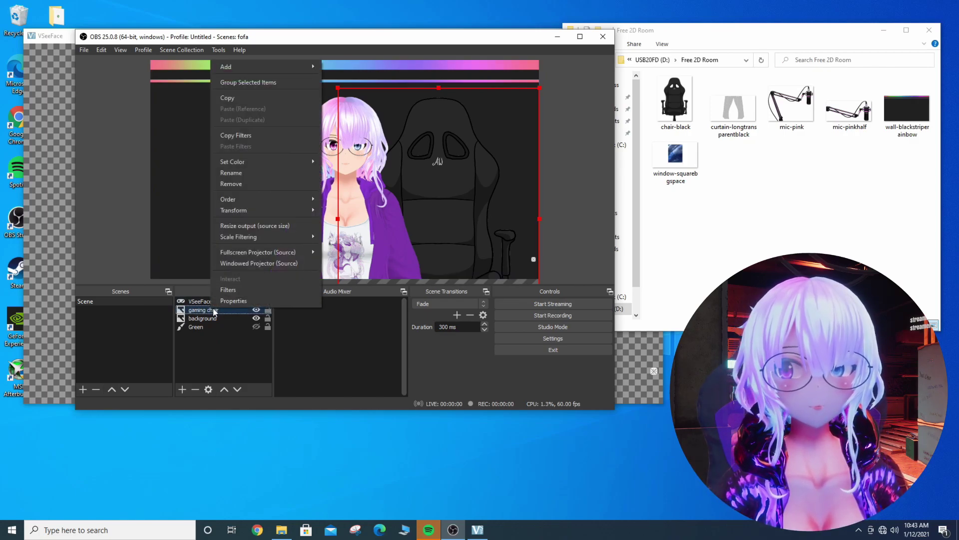
pyautogui.click(233, 291)
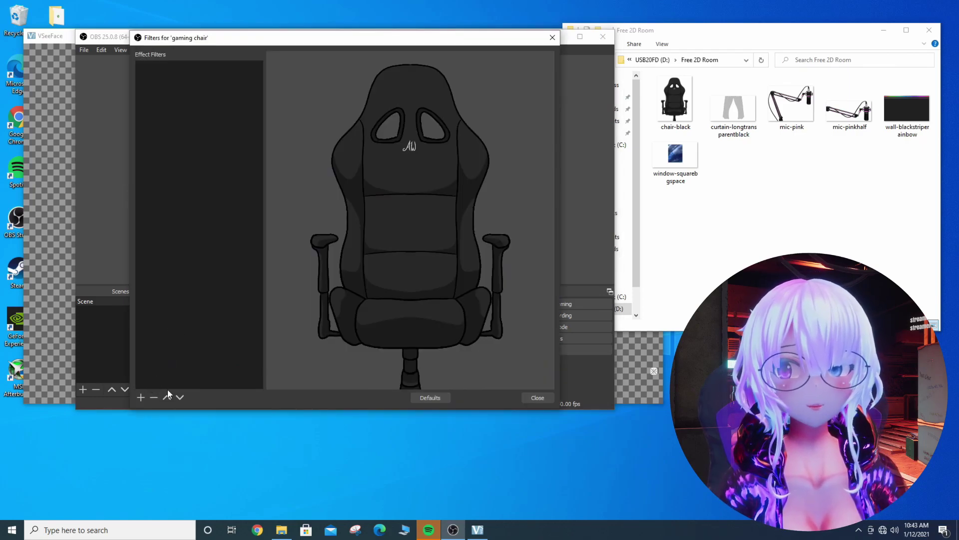
pyautogui.click(141, 398)
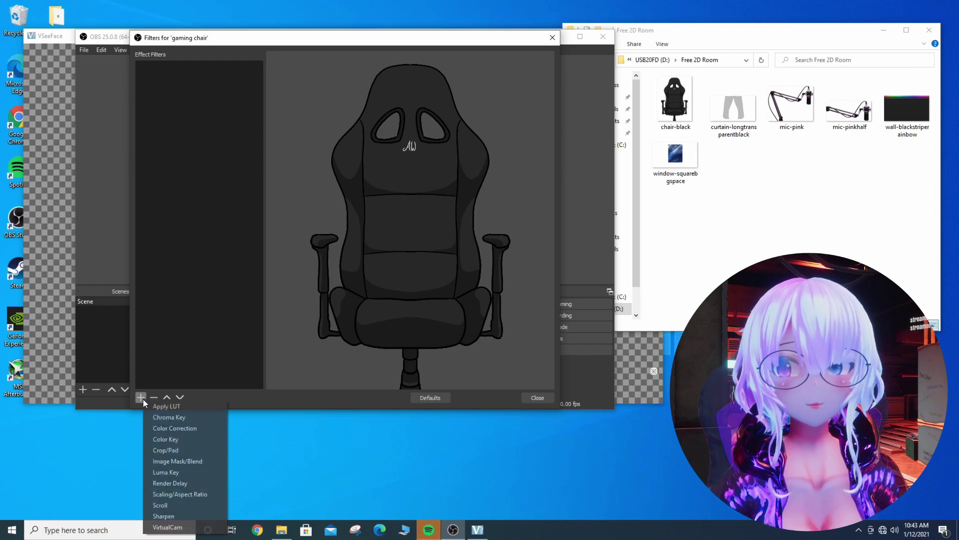
pyautogui.click(188, 431)
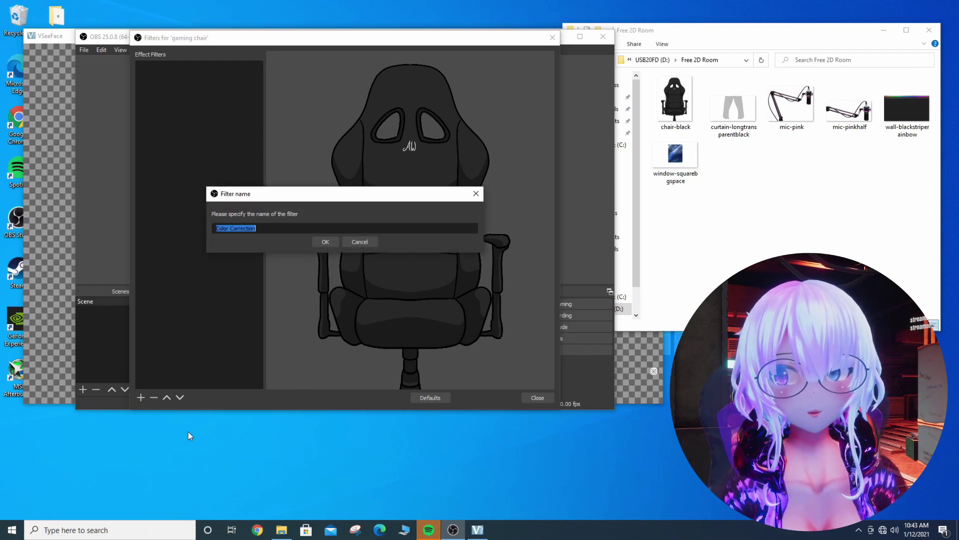
pyautogui.click(325, 242)
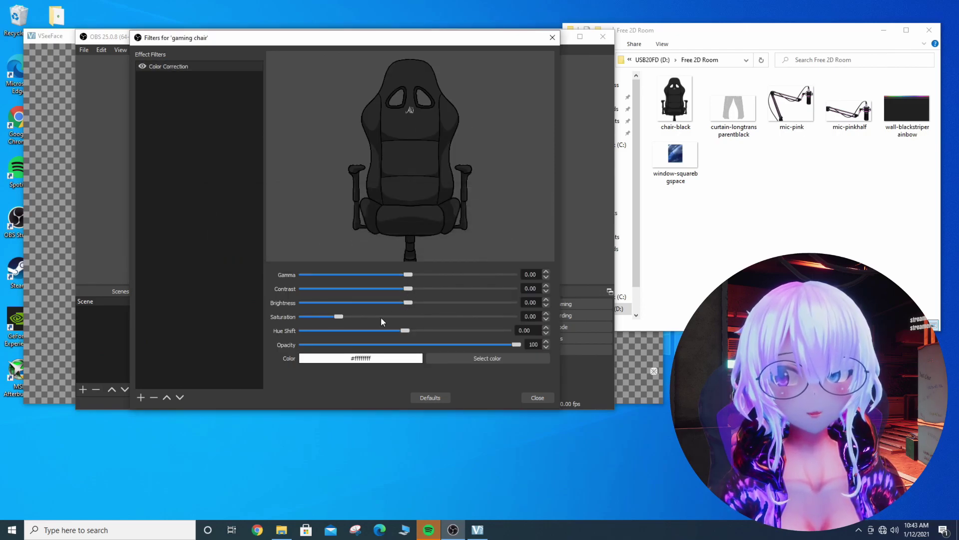
# - Set the chair's Color Correction color to magenta and its hue shift to 9.75
pyautogui.click(469, 356)
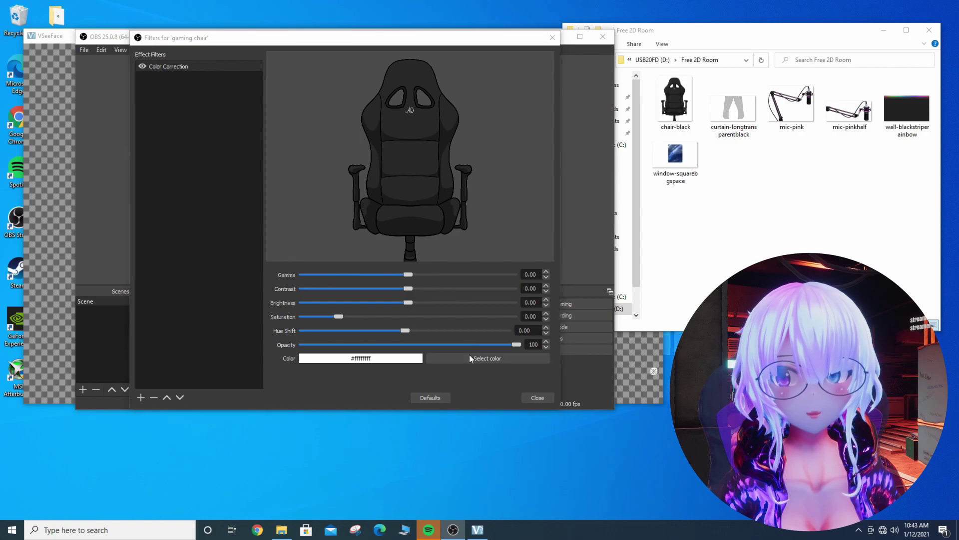
pyautogui.click(355, 143)
pyautogui.click(433, 145)
pyautogui.click(355, 143)
pyautogui.click(417, 314)
pyautogui.moveTo(407, 331)
pyautogui.mouseDown()
pyautogui.moveTo(463, 331)
pyautogui.moveTo(411, 331)
pyautogui.mouseUp()
# - Set the chair filter's gamma to -0.13, contrast to 1.21 and brightness to -0.05, and close the filters
pyautogui.moveTo(408, 275); pyautogui.dragTo(389, 274)
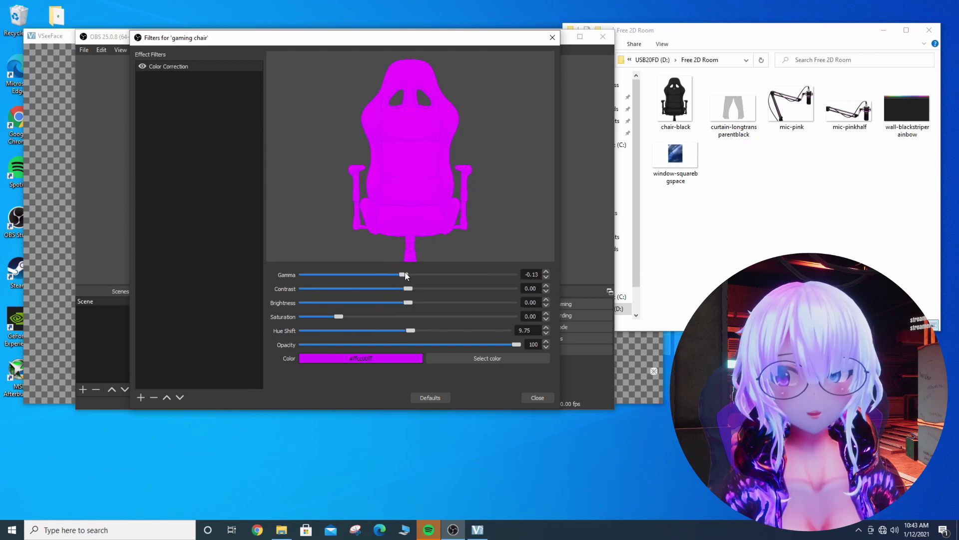
pyautogui.moveTo(408, 289)
pyautogui.mouseDown()
pyautogui.moveTo(394, 292)
pyautogui.moveTo(463, 275)
pyautogui.mouseUp()
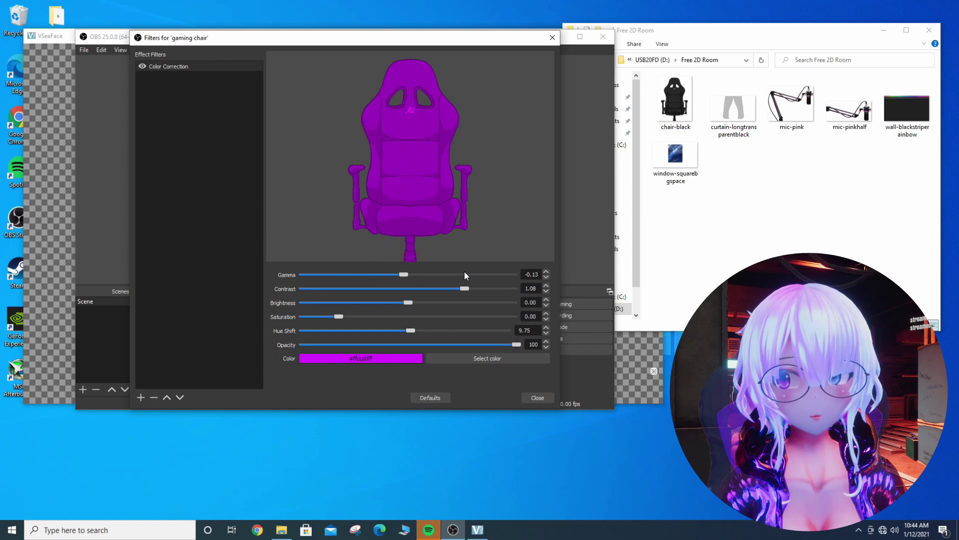
pyautogui.moveTo(415, 303); pyautogui.dragTo(405, 299)
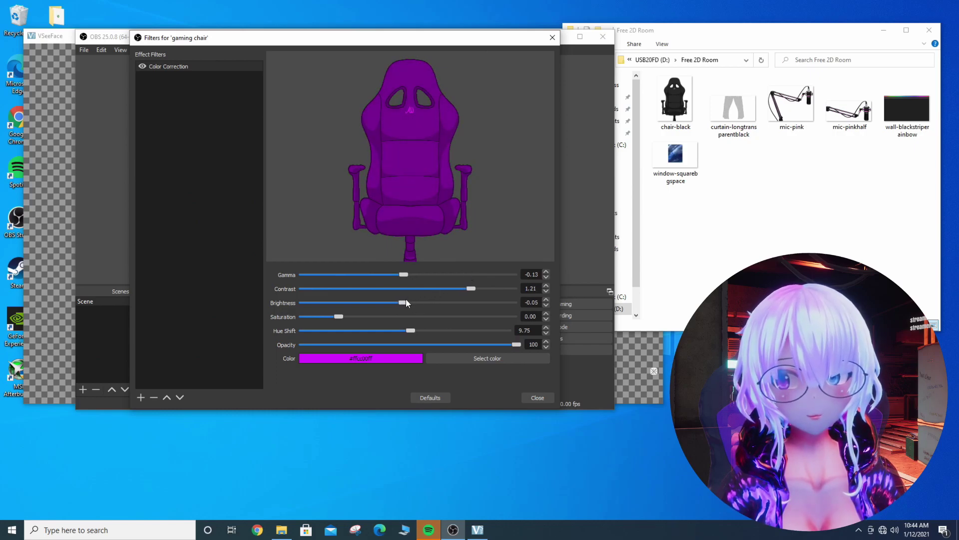
pyautogui.click(526, 398)
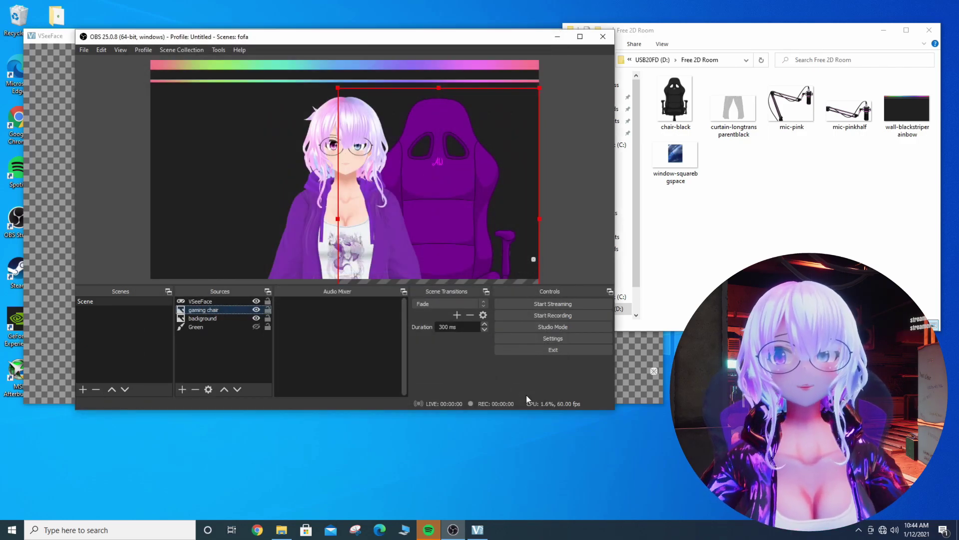
# - Nudge the gaming chair slightly downward on the canvas
pyautogui.press('Down')
pyautogui.press('Down')
pyautogui.press('Down')
pyautogui.press('Down')
pyautogui.press('Down')
pyautogui.press('Down')
pyautogui.press('Down')
pyautogui.press('Down')
pyautogui.press('Down')
pyautogui.press('Down')
pyautogui.press('Down')
pyautogui.press('Down')
pyautogui.press('Down')
pyautogui.press('Down')
pyautogui.press('Down')
pyautogui.press('Down')
pyautogui.press('Down')
pyautogui.press('Down')
pyautogui.press('Down')
pyautogui.press('Down')
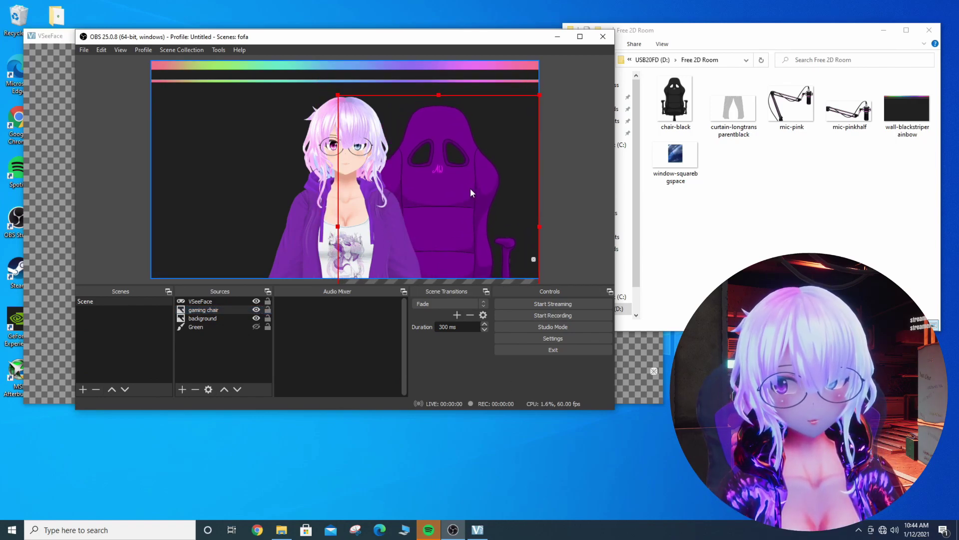
# - Move the VSeeFace avatar in front of the gaming chair and enlarge the chair until it reaches the canvas's upper edge
pyautogui.click(216, 302)
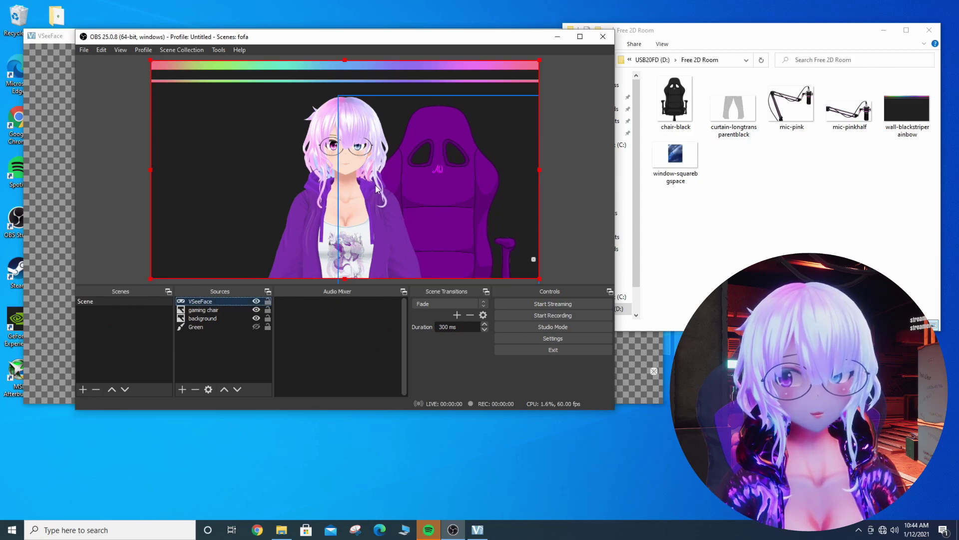
pyautogui.moveTo(333, 188); pyautogui.dragTo(398, 197)
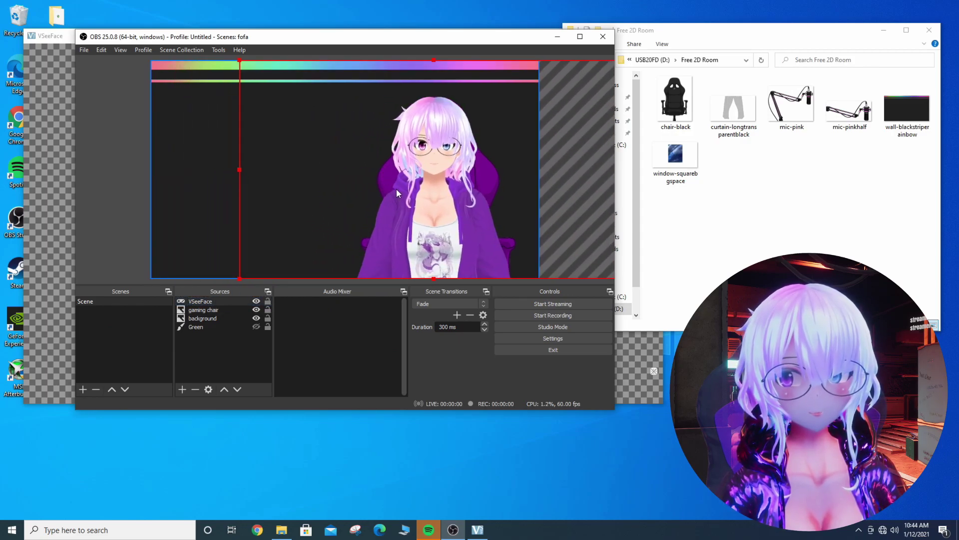
pyautogui.click(203, 309)
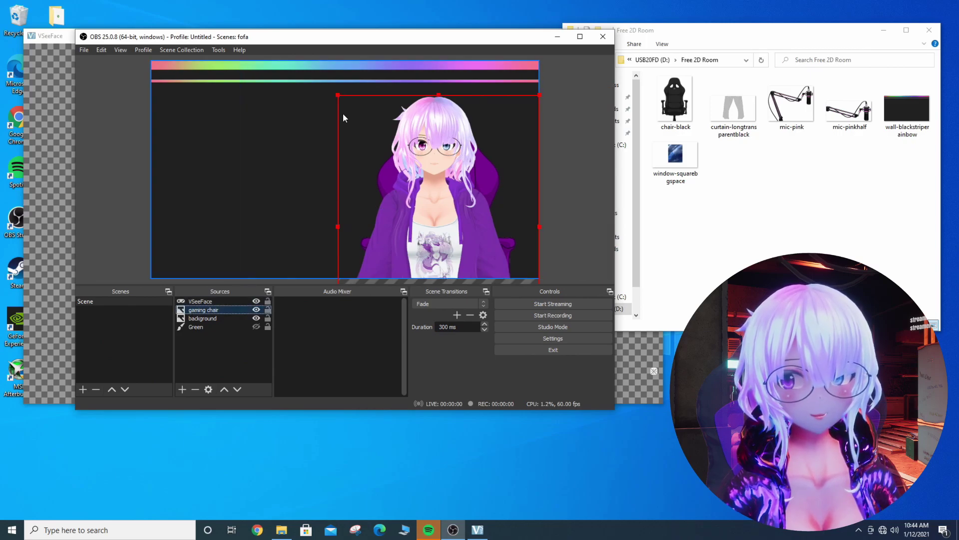
pyautogui.moveTo(338, 95); pyautogui.dragTo(301, 64)
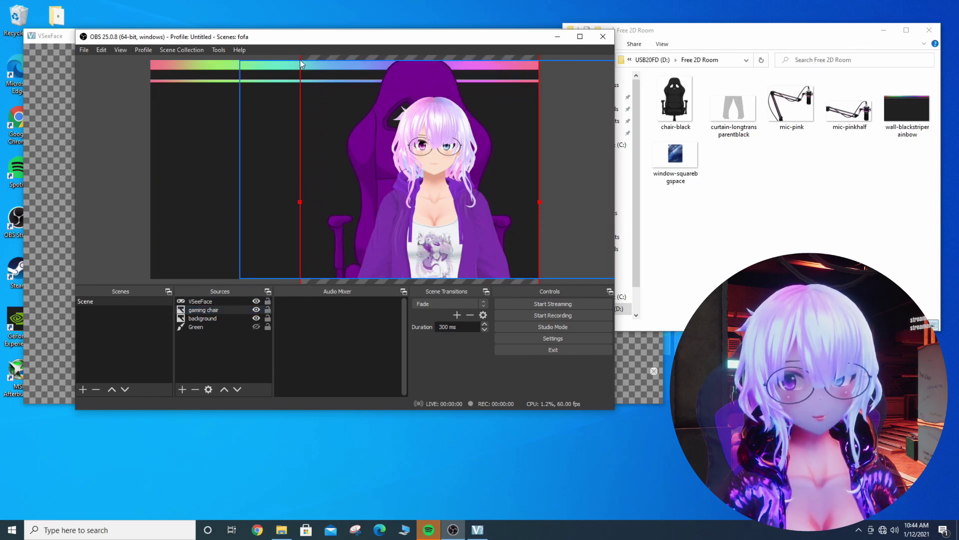
# - Move the gaming chair down and slightly to the right so its headrest sits just behind the avatar's head
pyautogui.moveTo(390, 112); pyautogui.dragTo(406, 140)
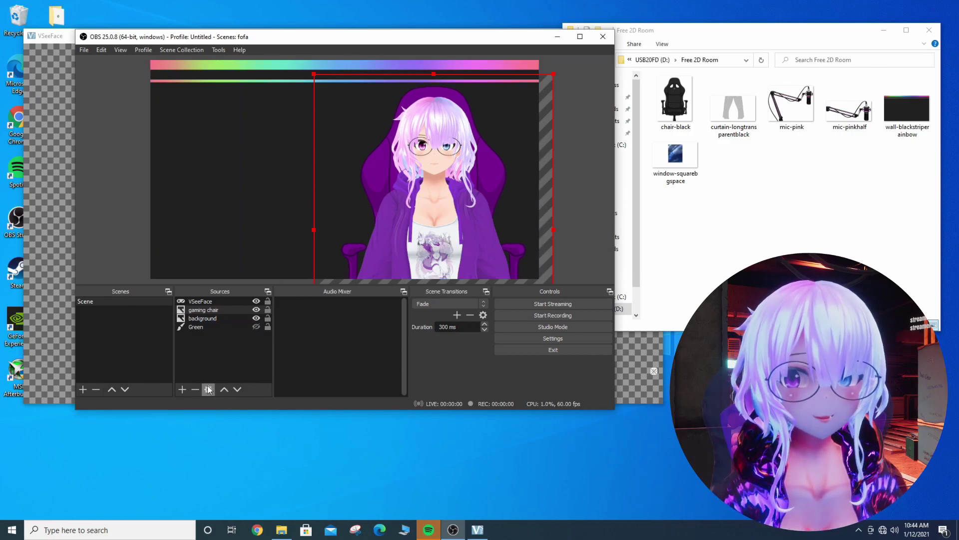
# - Add a new image source named Window that uses the window-squarebgspace file from the Free 2D Room folder
pyautogui.click(182, 389)
pyautogui.click(248, 287)
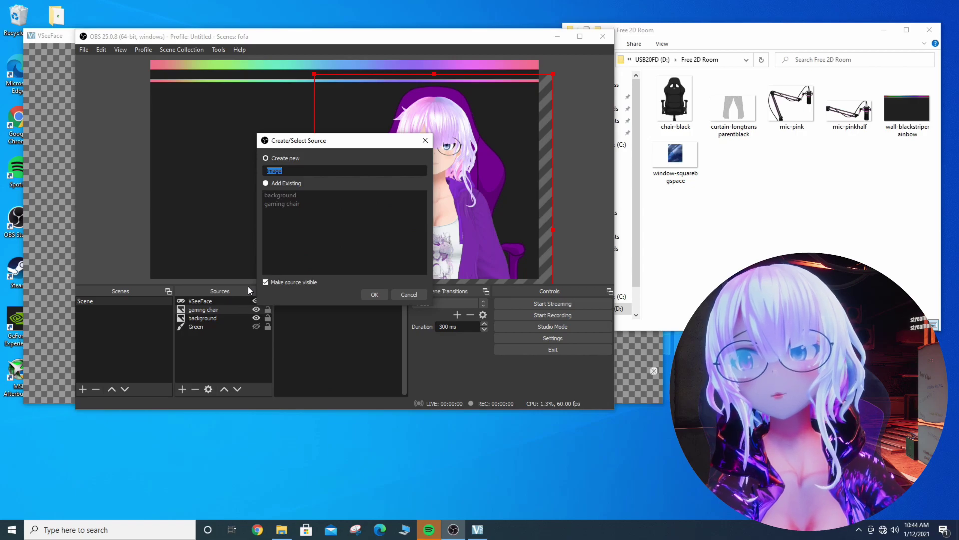
pyautogui.write('Window')
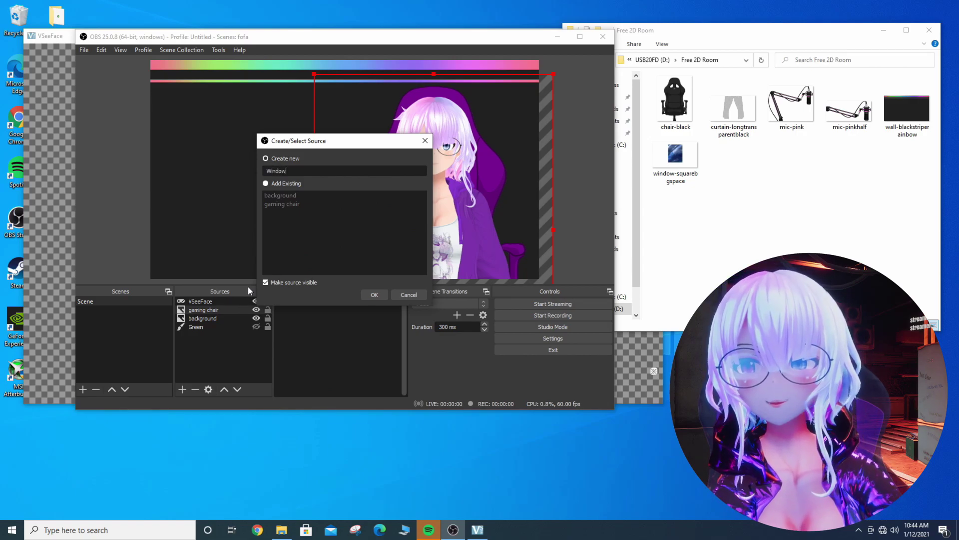
pyautogui.press('Return')
pyautogui.click(493, 287)
pyautogui.click(299, 207)
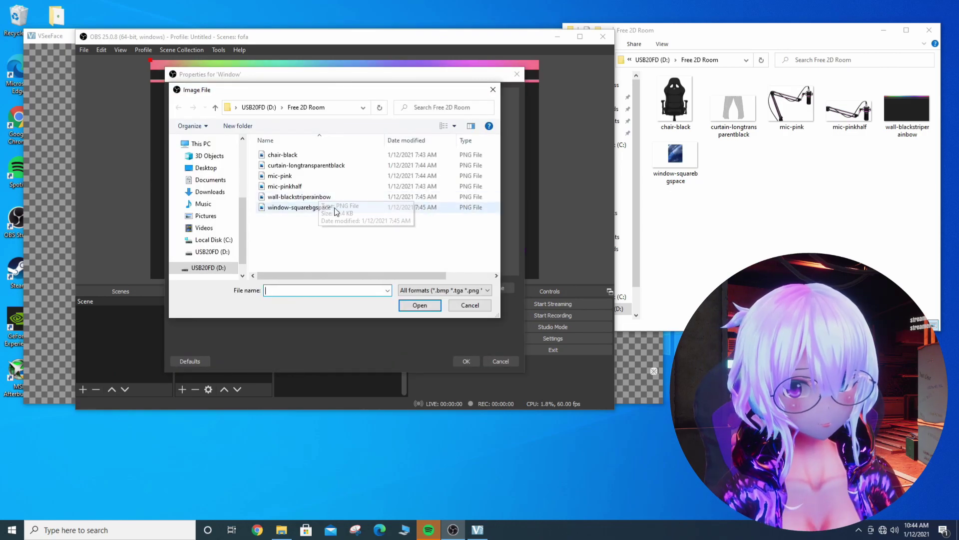
pyautogui.click(419, 304)
pyautogui.click(472, 363)
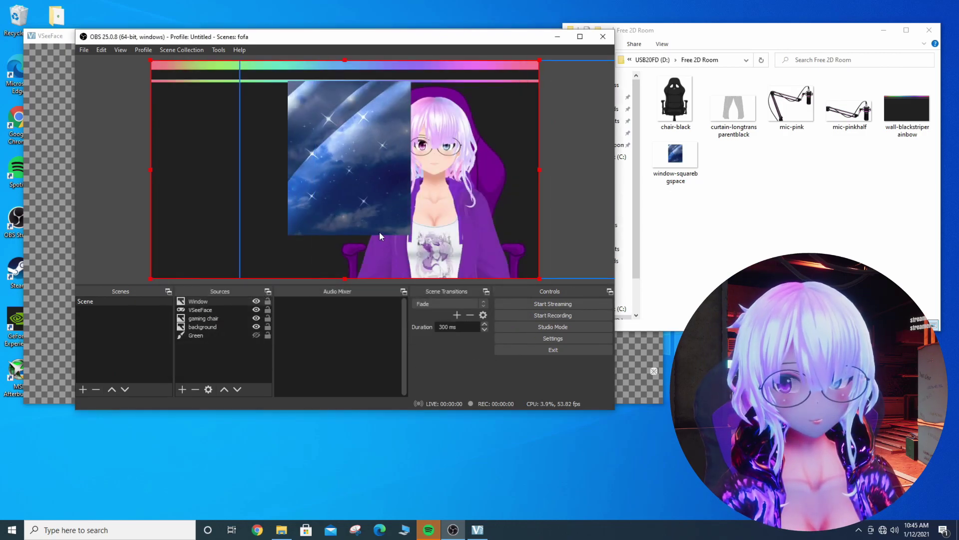
# - Move the Window image to the canvas's left side and order it between the gaming chair and the background
pyautogui.click(215, 302)
pyautogui.moveTo(333, 157); pyautogui.dragTo(209, 167)
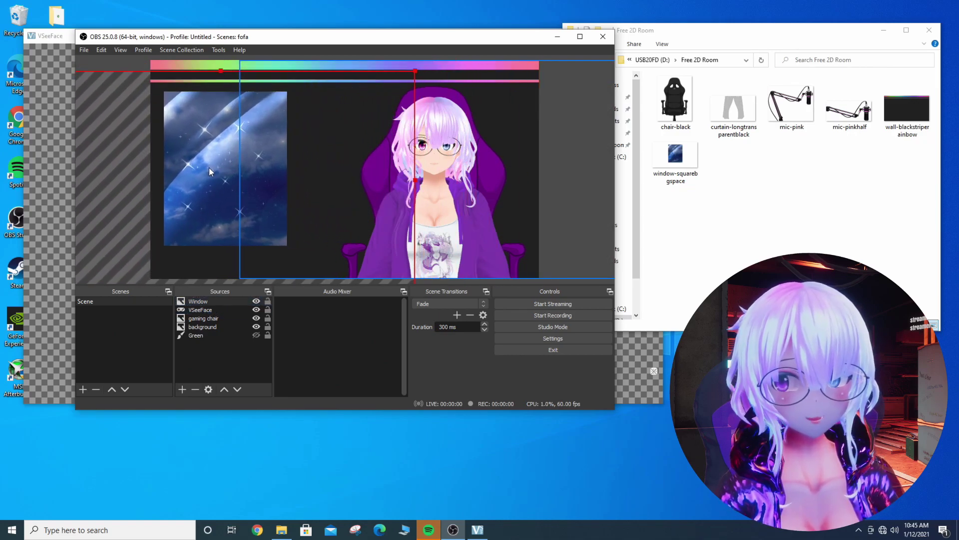
pyautogui.click(209, 301)
pyautogui.moveTo(209, 301)
pyautogui.mouseDown()
pyautogui.moveTo(208, 344)
pyautogui.moveTo(212, 310)
pyautogui.moveTo(214, 319)
pyautogui.mouseUp()
# - Nudge the VSeeFace avatar slightly to the right on the canvas
pyautogui.click(220, 300)
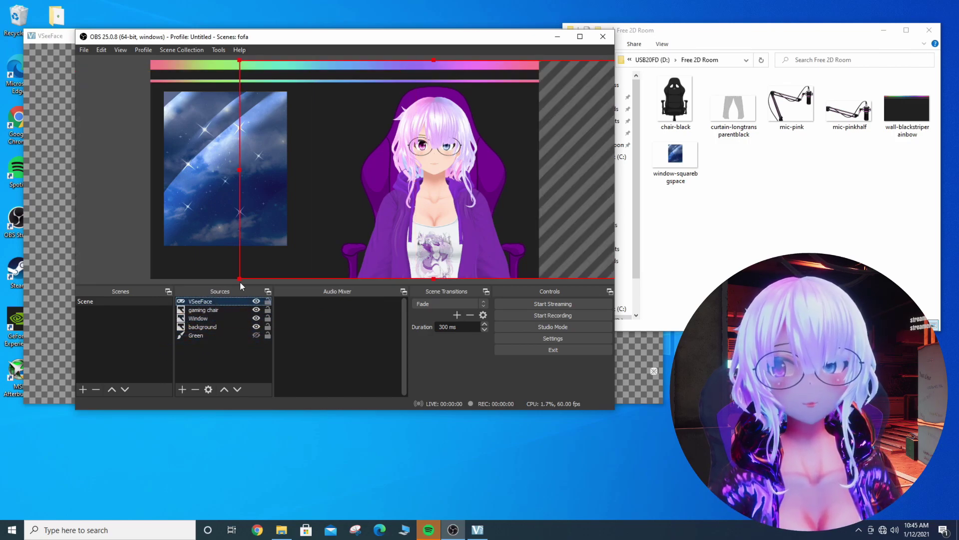
pyautogui.moveTo(442, 181); pyautogui.dragTo(463, 184)
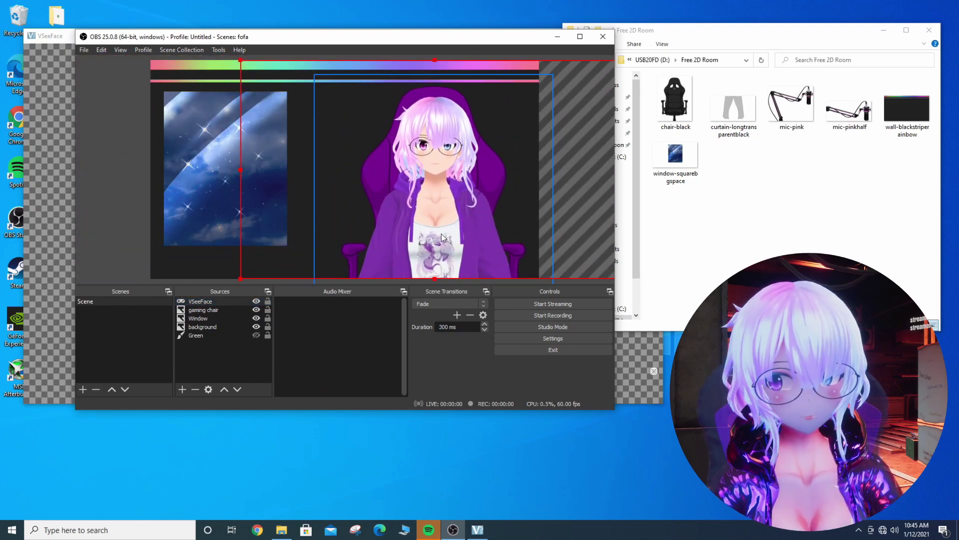
# - Add a new image source named curtains that uses the curtain-longtransparentblack file
pyautogui.click(182, 390)
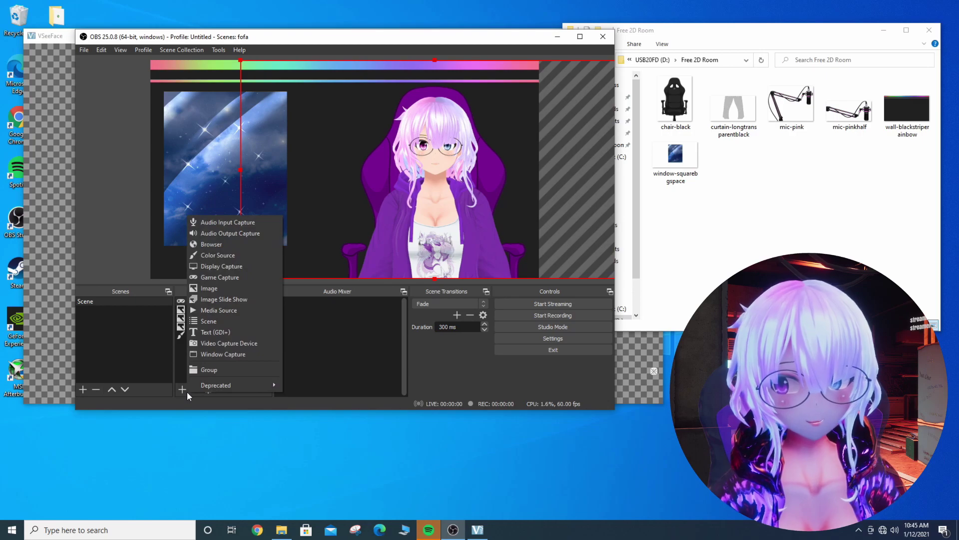
pyautogui.click(218, 284)
pyautogui.write('curtains')
pyautogui.press('Return')
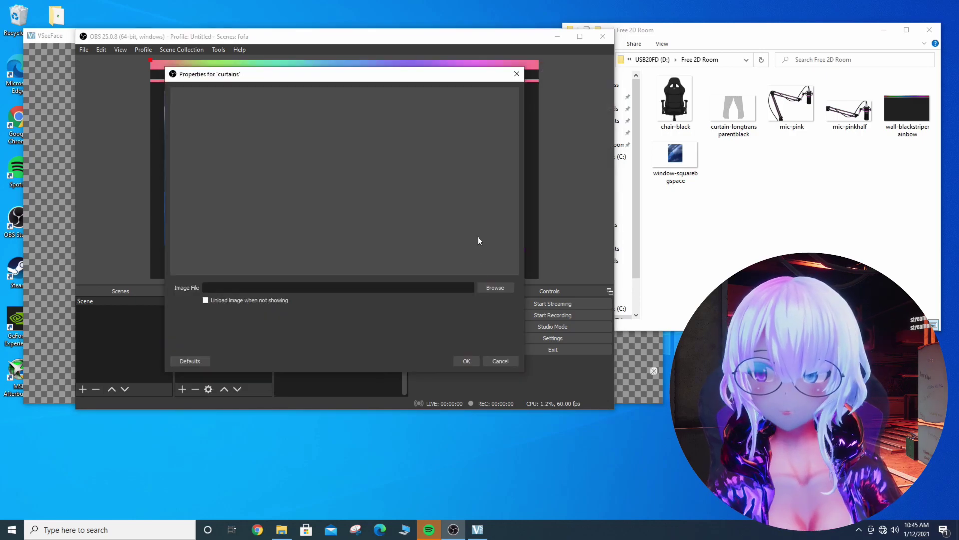
pyautogui.click(494, 285)
pyautogui.click(434, 165)
pyautogui.click(420, 305)
pyautogui.click(466, 360)
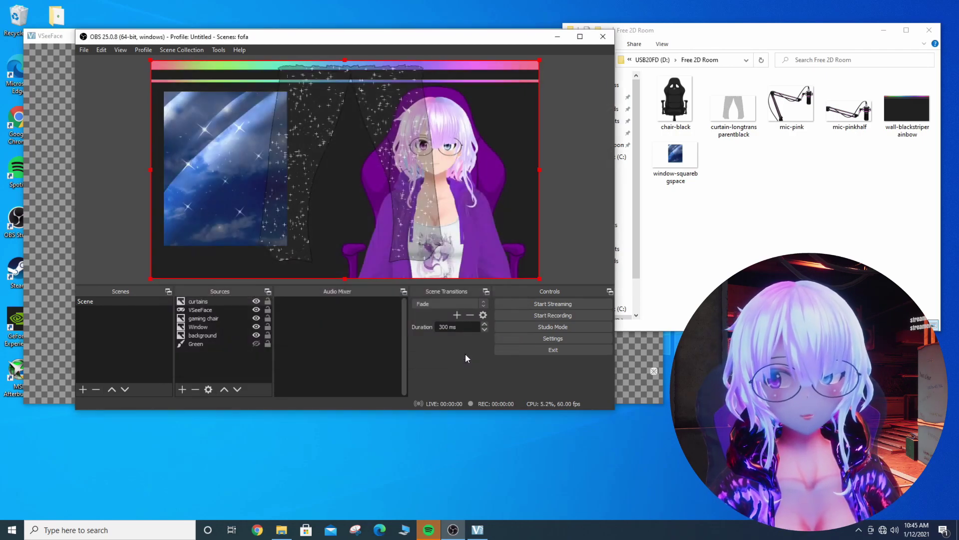
# - Move the curtains over the window image and order them between the gaming chair and the Window source
pyautogui.moveTo(383, 101); pyautogui.dragTo(257, 115)
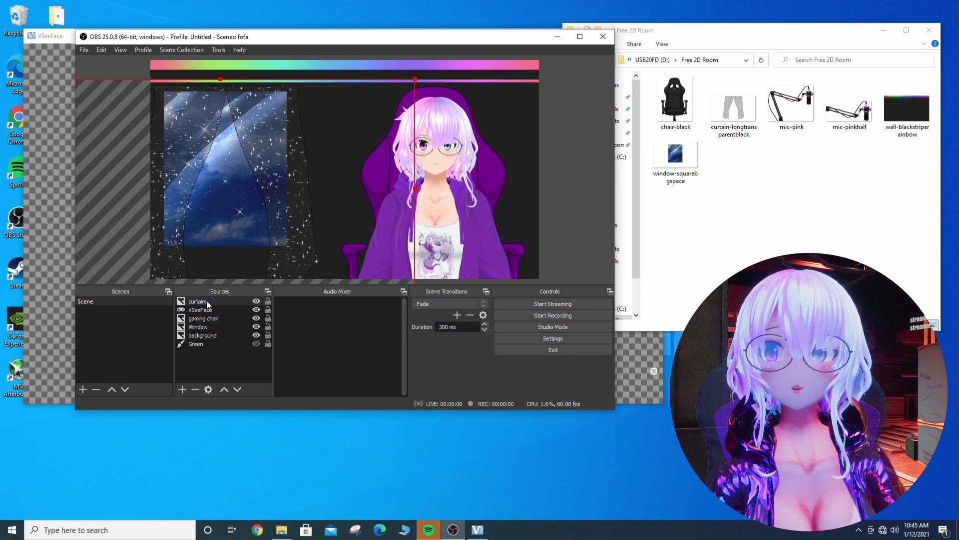
pyautogui.moveTo(206, 304); pyautogui.dragTo(219, 323)
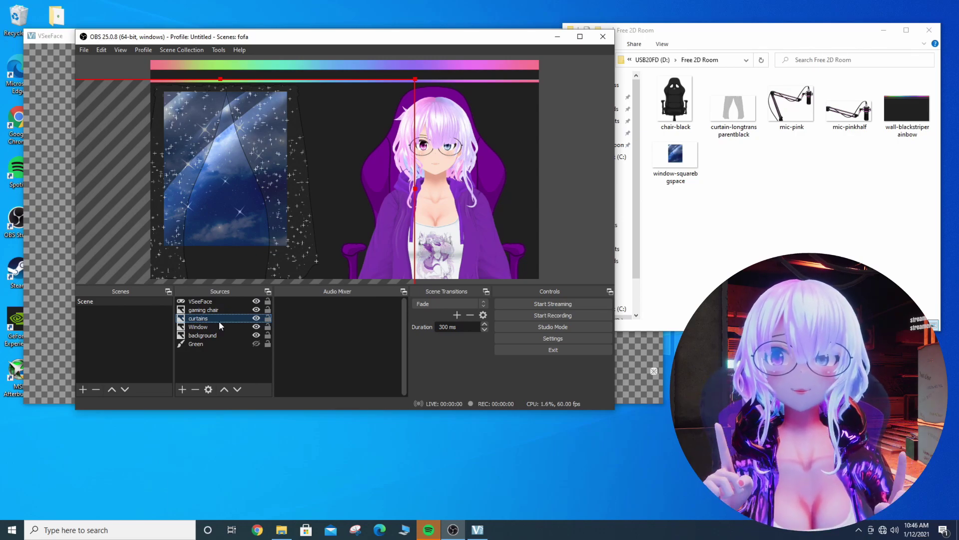
# - Add a new image source named Microphone that uses the mic-pink file
pyautogui.click(182, 388)
pyautogui.click(241, 290)
pyautogui.write('Microphone')
pyautogui.press('Return')
pyautogui.click(482, 288)
pyautogui.doubleClick(364, 178)
pyautogui.click(466, 361)
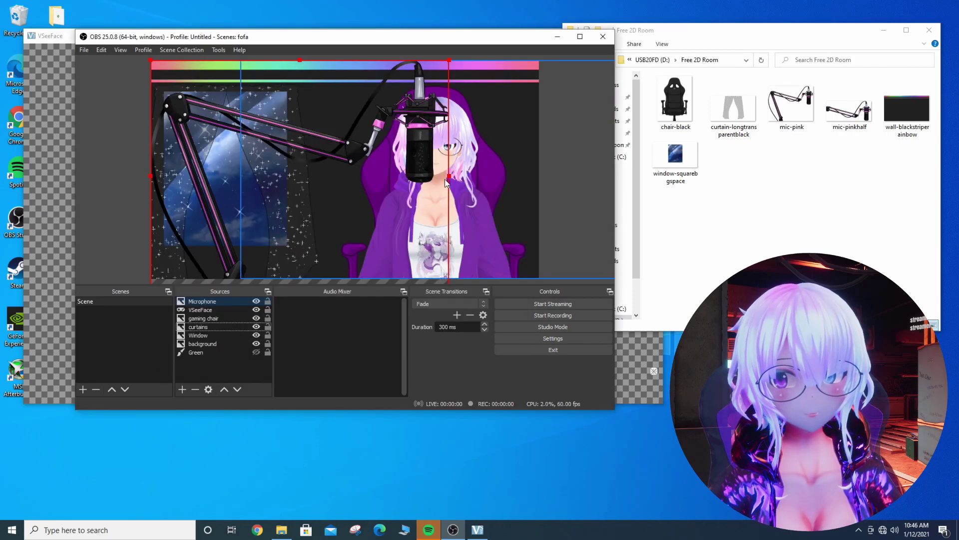
# - Shrink the Microphone image and place it against the canvas's lower edge with the mic beside the avatar's face
pyautogui.moveTo(448, 62); pyautogui.dragTo(412, 111)
pyautogui.click(567, 132)
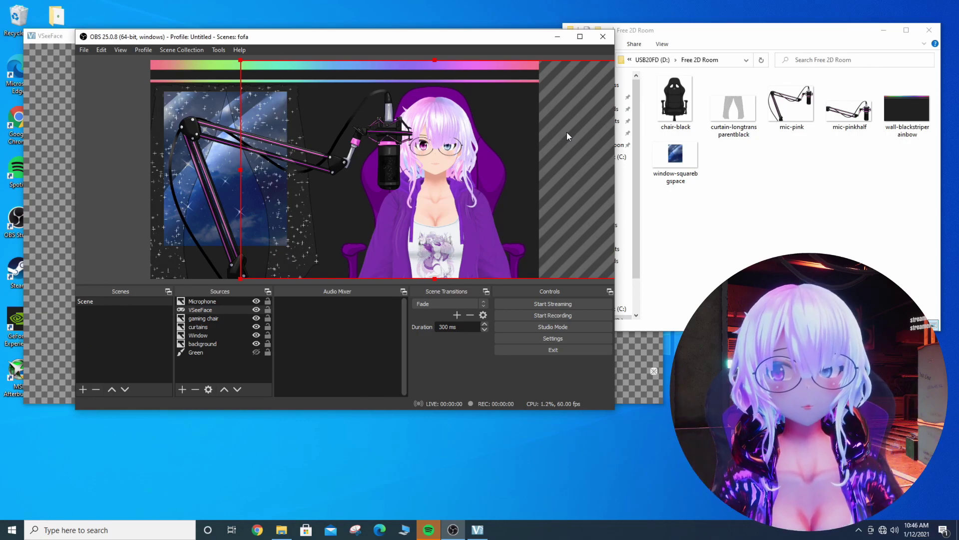
# - Flip the Microphone image vertically and move it up so its arm hangs from the canvas's upper edge
pyautogui.click(220, 301)
pyautogui.rightClick(220, 301)
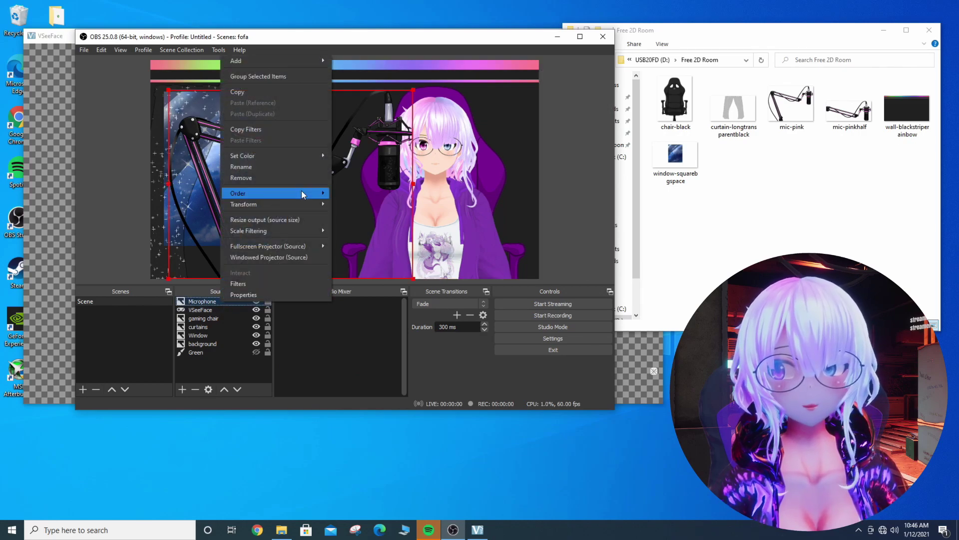
pyautogui.moveTo(283, 201)
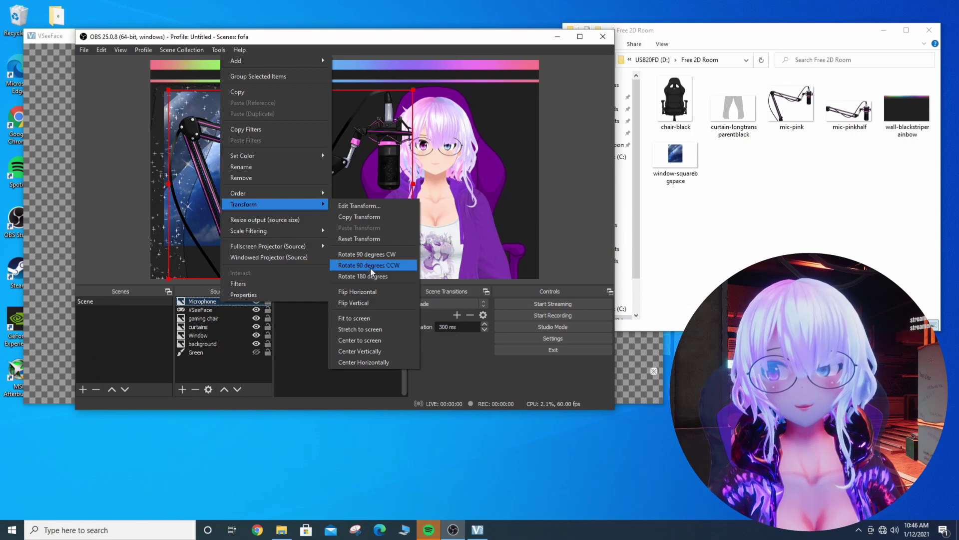
pyautogui.click(365, 298)
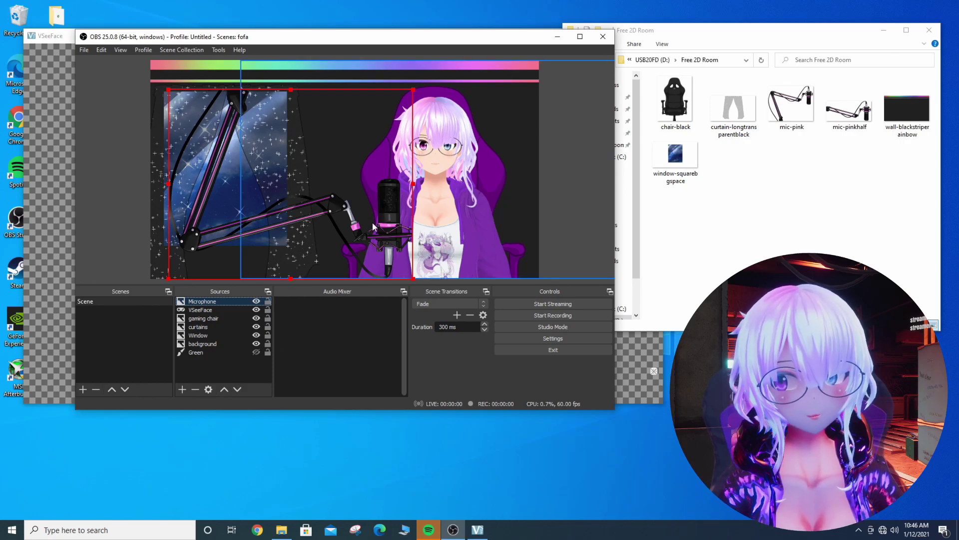
pyautogui.moveTo(190, 206); pyautogui.dragTo(189, 179)
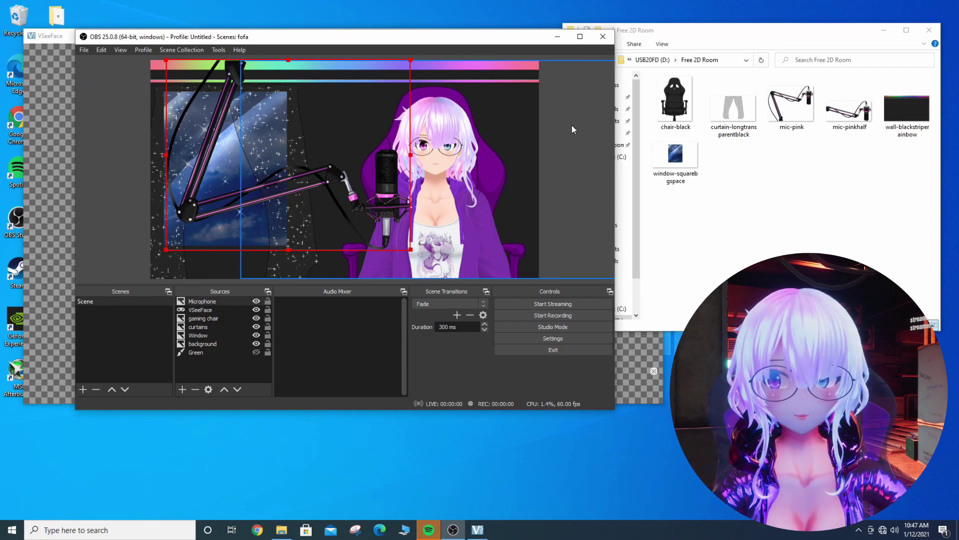
# - Nudge the VSeeFace avatar slightly to the left on the canvas
pyautogui.click(233, 311)
pyautogui.moveTo(437, 189)
pyautogui.mouseDown()
pyautogui.moveTo(357, 199)
pyautogui.moveTo(433, 200)
pyautogui.mouseUp()
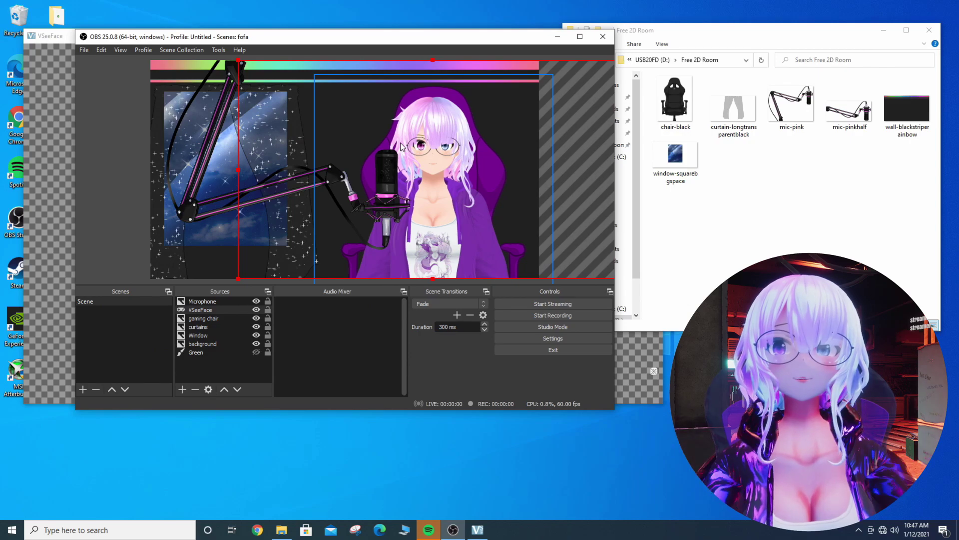